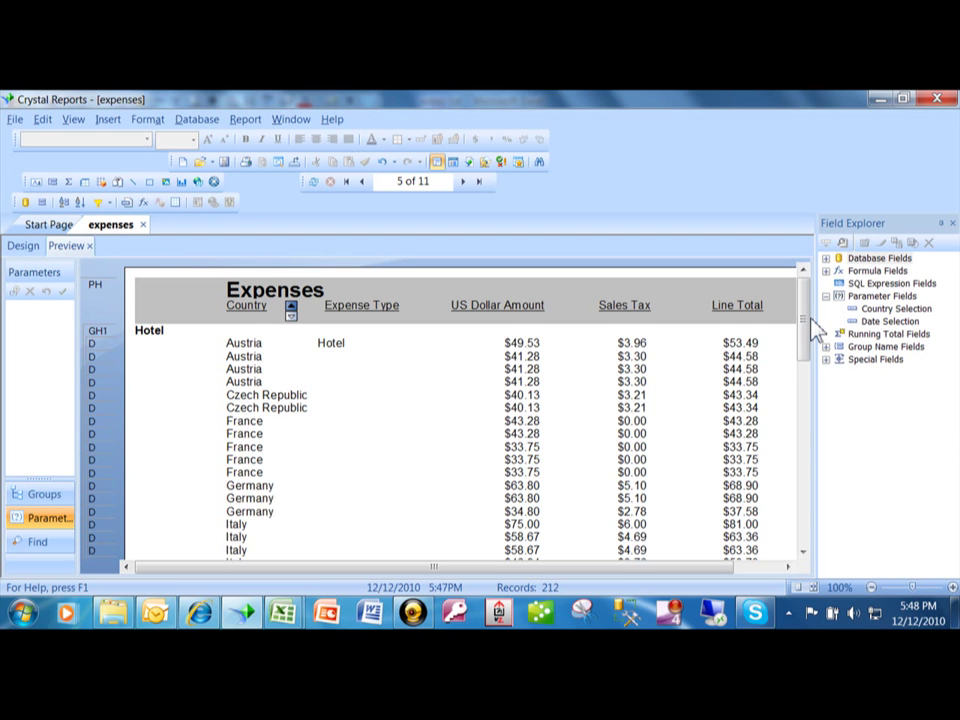
- Select the Hotel expense type value in the report preview
{"action": "scroll", "coordinate": [806, 340], "scroll_direction": "down", "scroll_amount": 1}
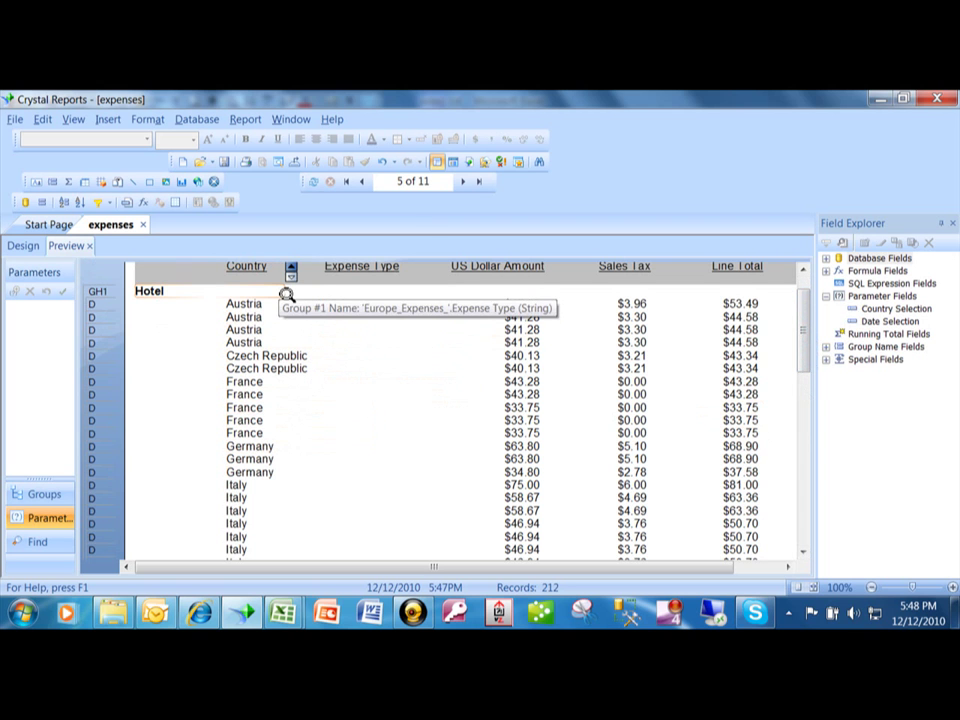
{"action": "left_click", "coordinate": [318, 312]}
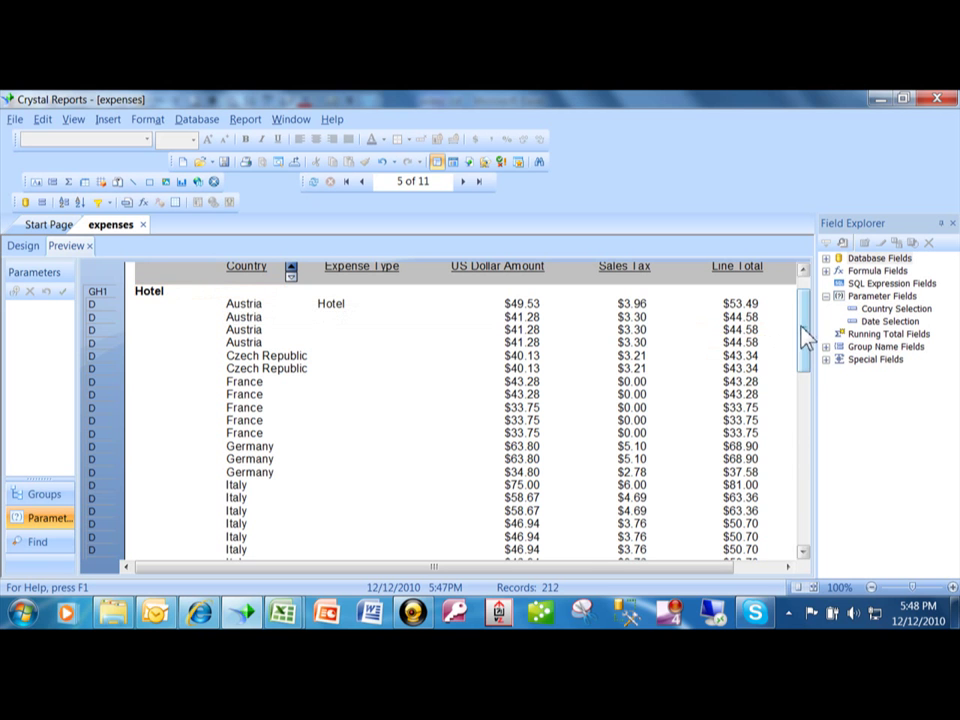
{"action": "mouse_move", "coordinate": [806, 333]}
{"action": "left_mouse_down"}
{"action": "mouse_move", "coordinate": [804, 461]}
{"action": "mouse_move", "coordinate": [805, 356]}
{"action": "left_mouse_up"}
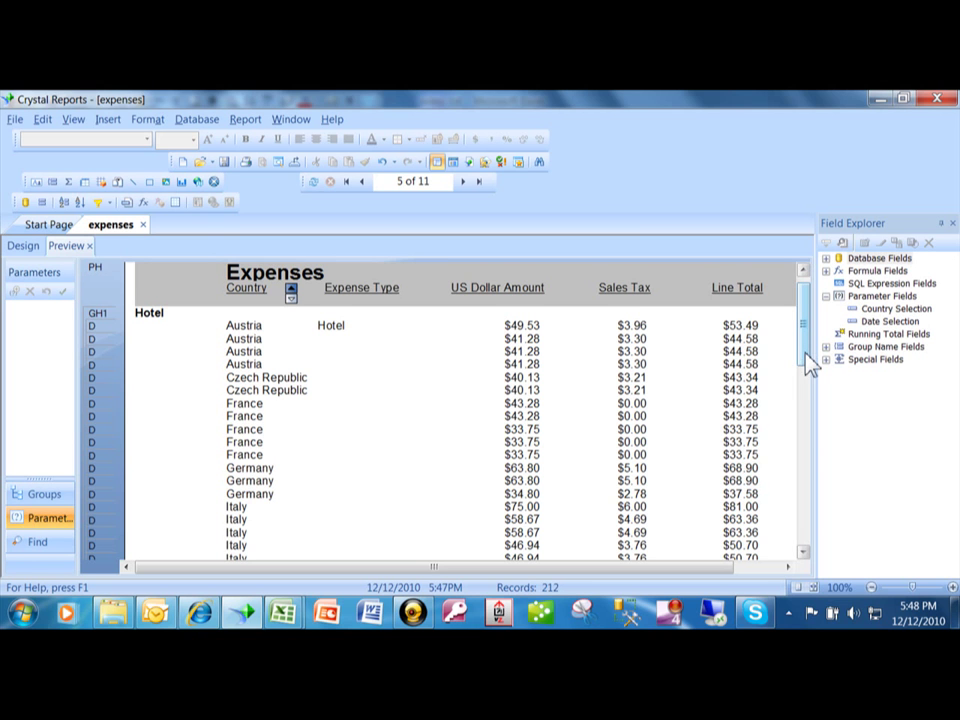
{"action": "left_click_drag", "start_coordinate": [810, 363], "coordinate": [810, 360]}
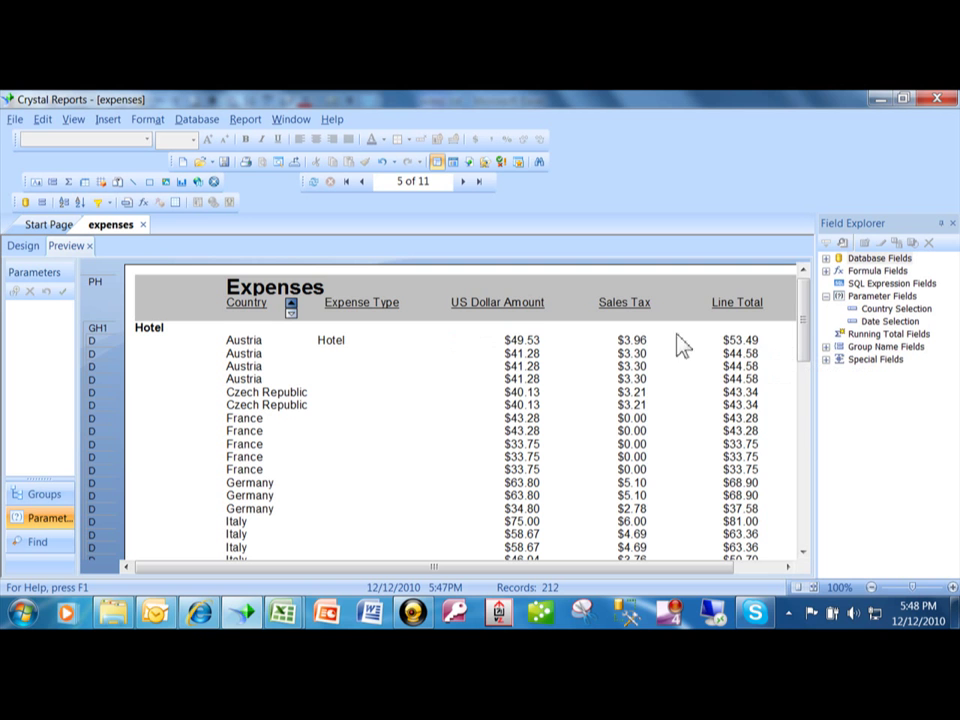
{"action": "left_click_drag", "start_coordinate": [808, 332], "coordinate": [812, 385]}
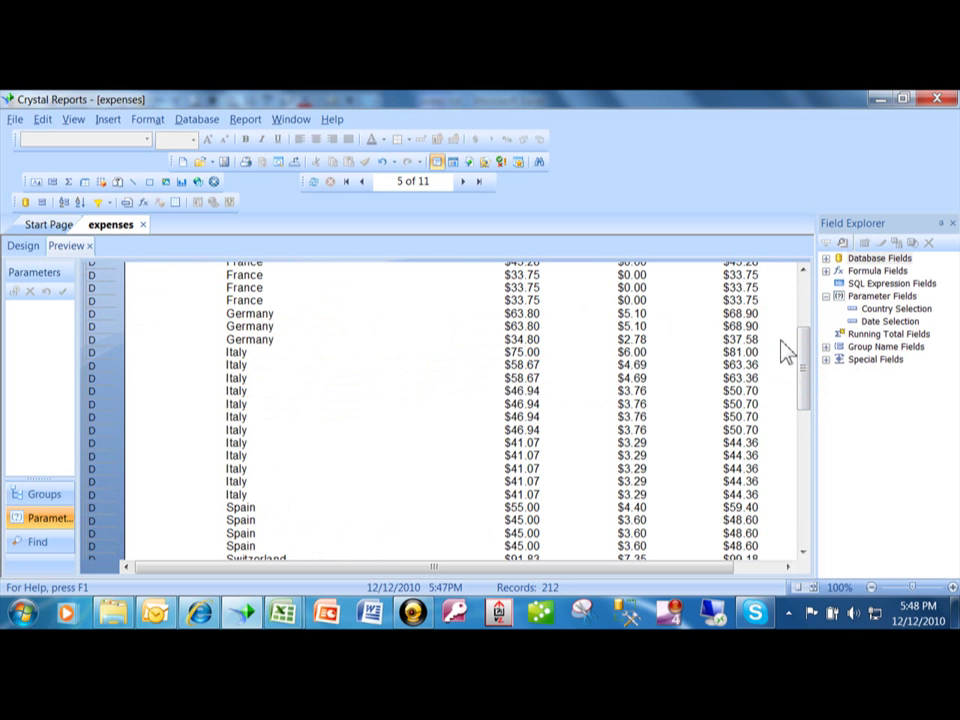
{"action": "left_click_drag", "start_coordinate": [808, 394], "coordinate": [812, 326]}
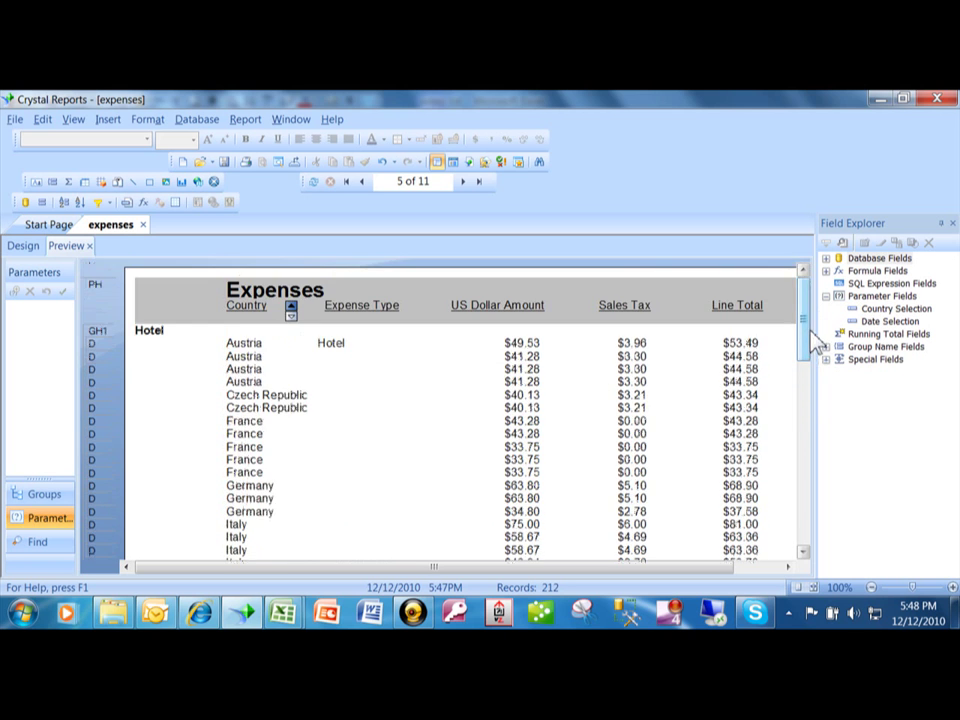
- Create a running total named Italy Total that sums US Dollar Amount, evaluated by a formula
{"action": "left_click", "coordinate": [875, 336]}
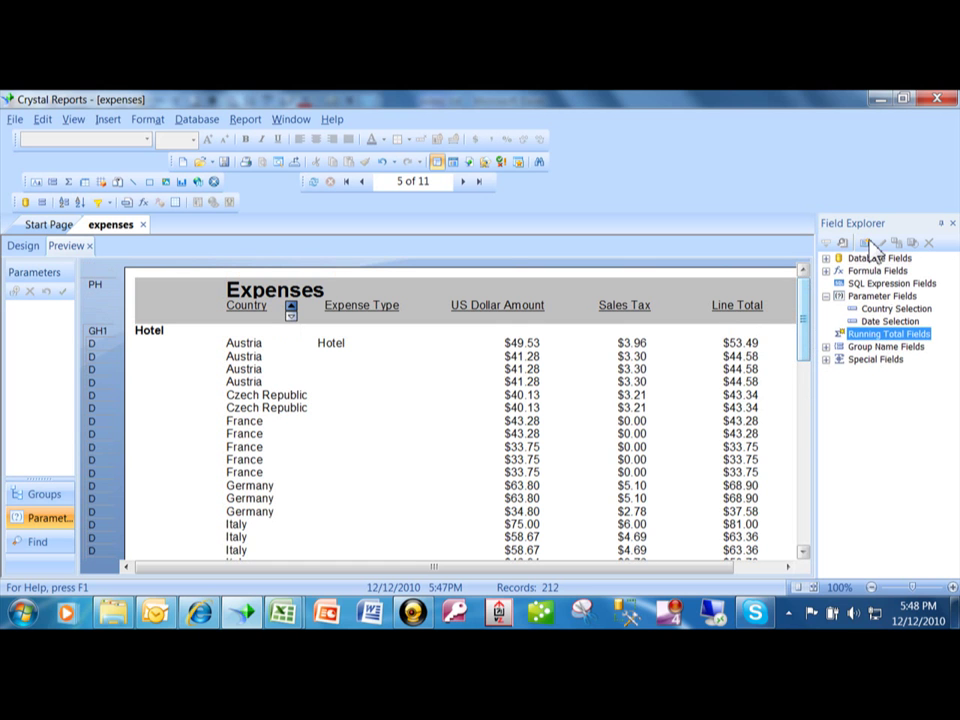
{"action": "right_click", "coordinate": [890, 340]}
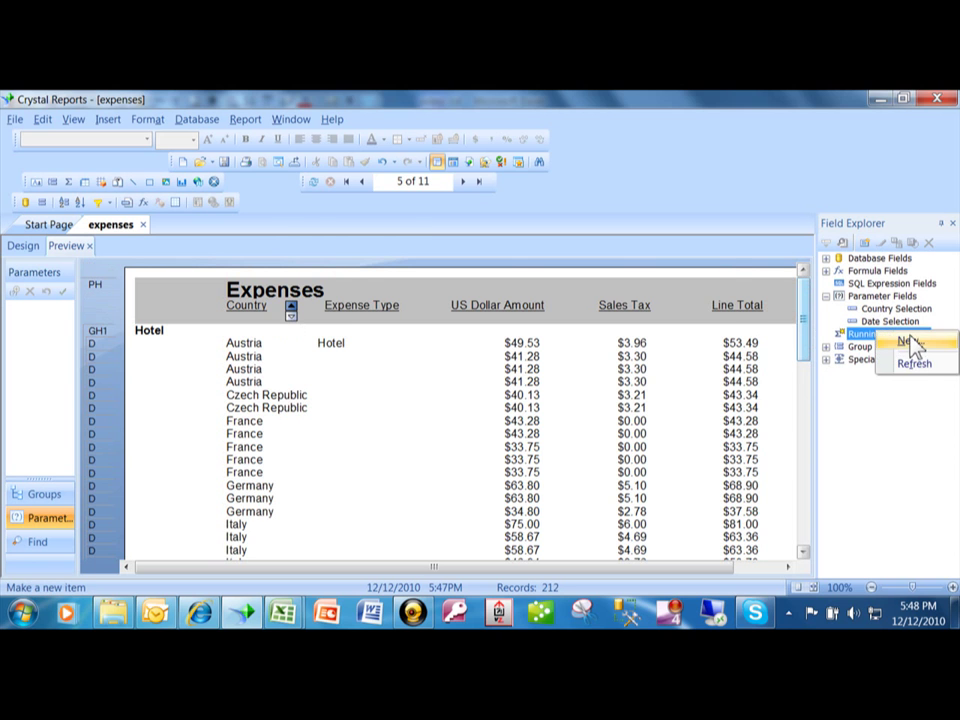
{"action": "left_click", "coordinate": [906, 337]}
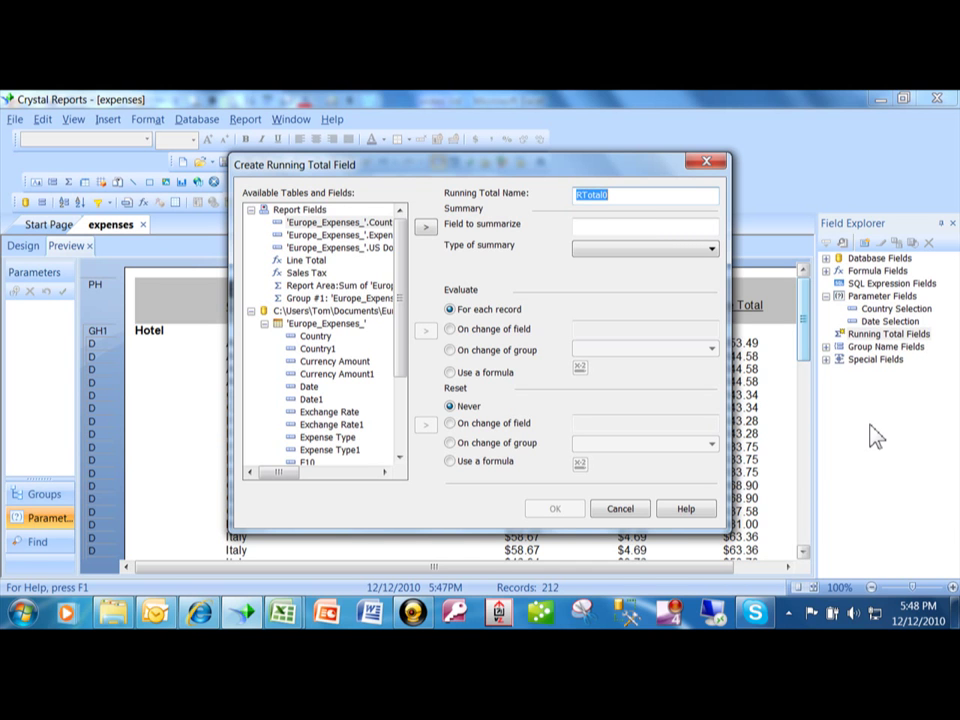
{"action": "type", "text": "taly"}
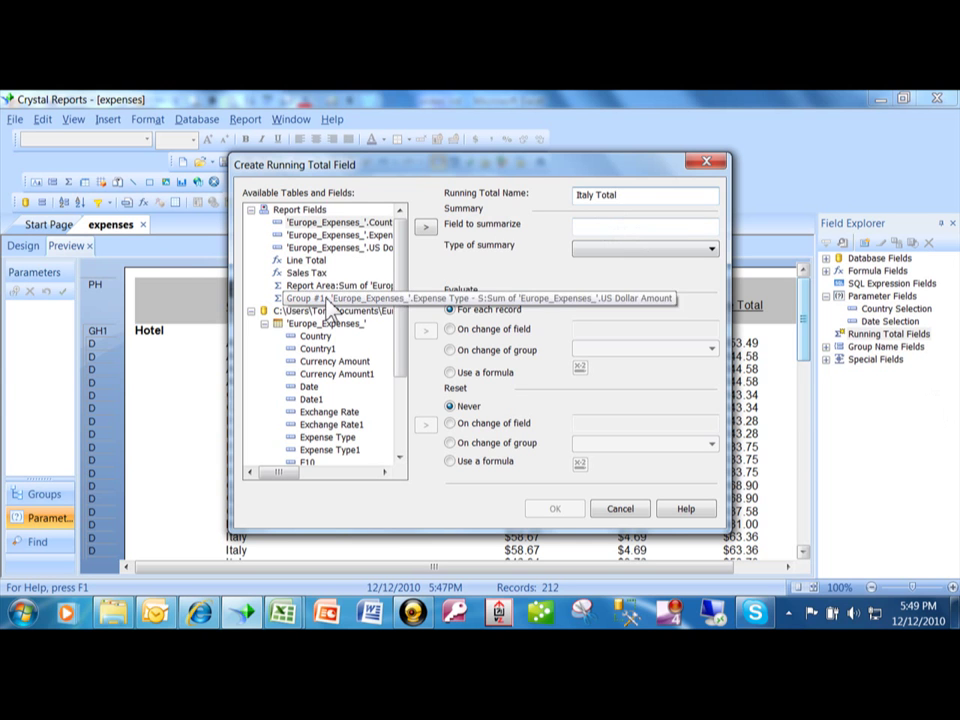
{"action": "left_click", "coordinate": [360, 252]}
{"action": "left_click", "coordinate": [425, 227]}
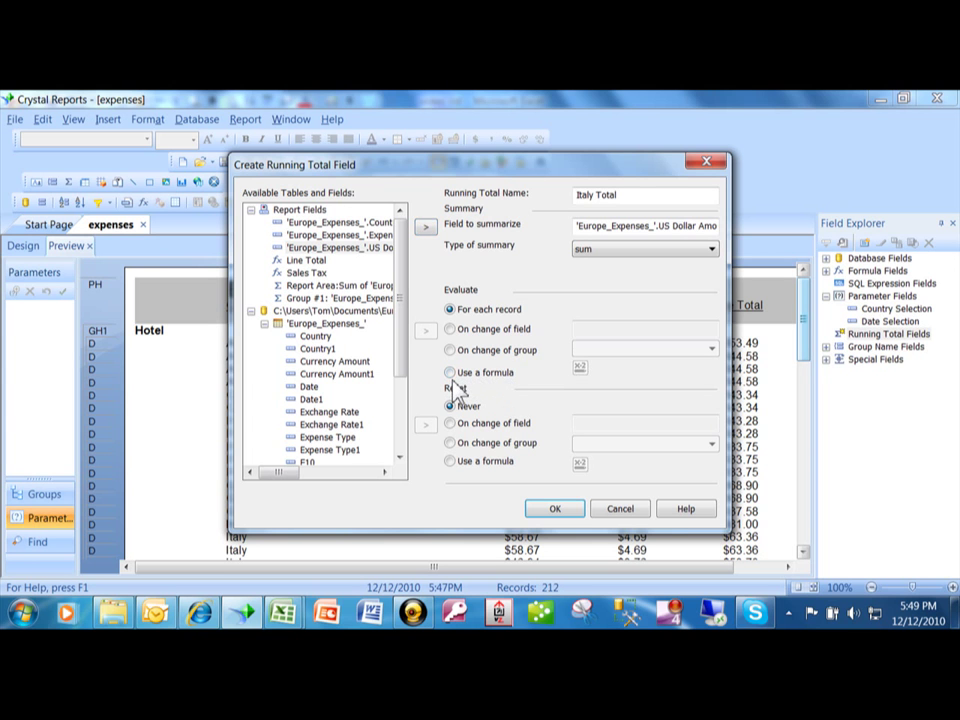
{"action": "left_click", "coordinate": [450, 373]}
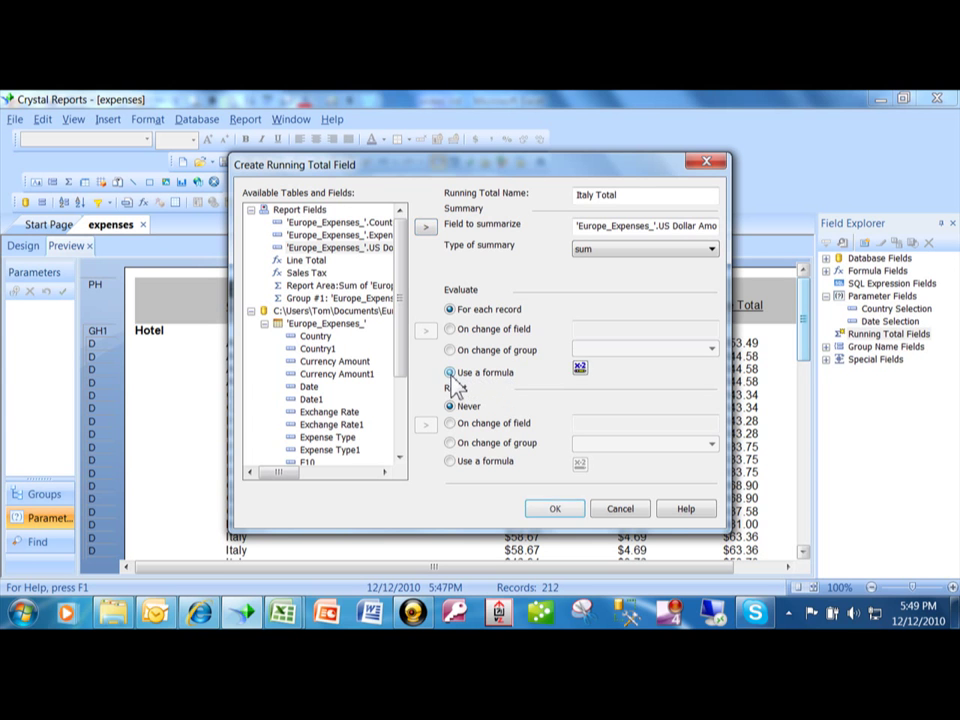
- Set the Italy Total evaluation formula to Country = "Italy" and save it
{"action": "left_click", "coordinate": [580, 368]}
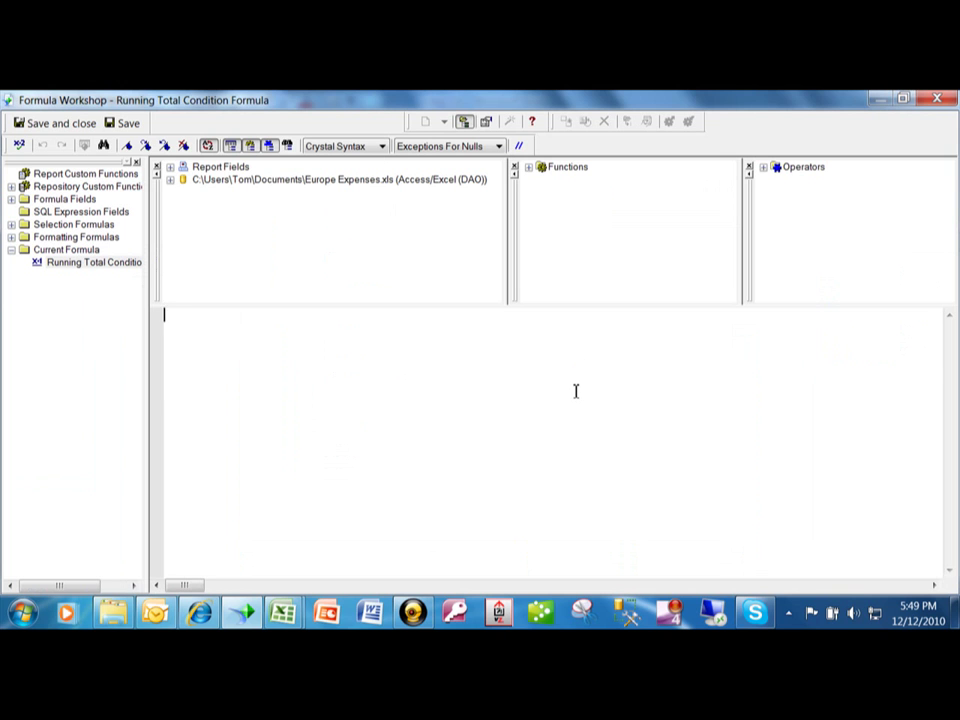
{"action": "left_click", "coordinate": [173, 170]}
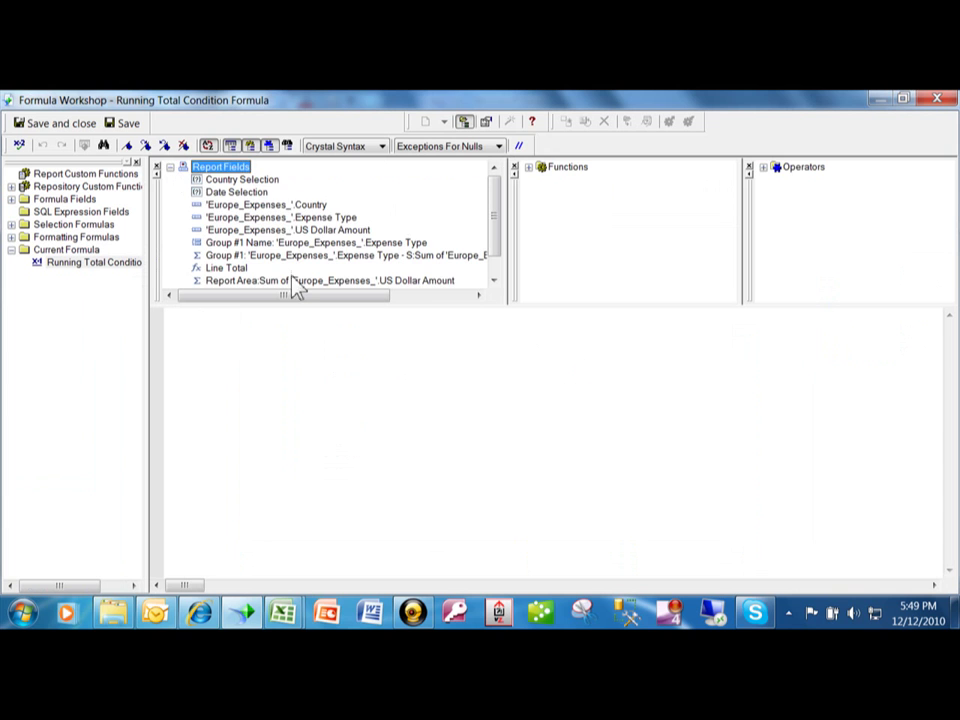
{"action": "double_click", "coordinate": [290, 205]}
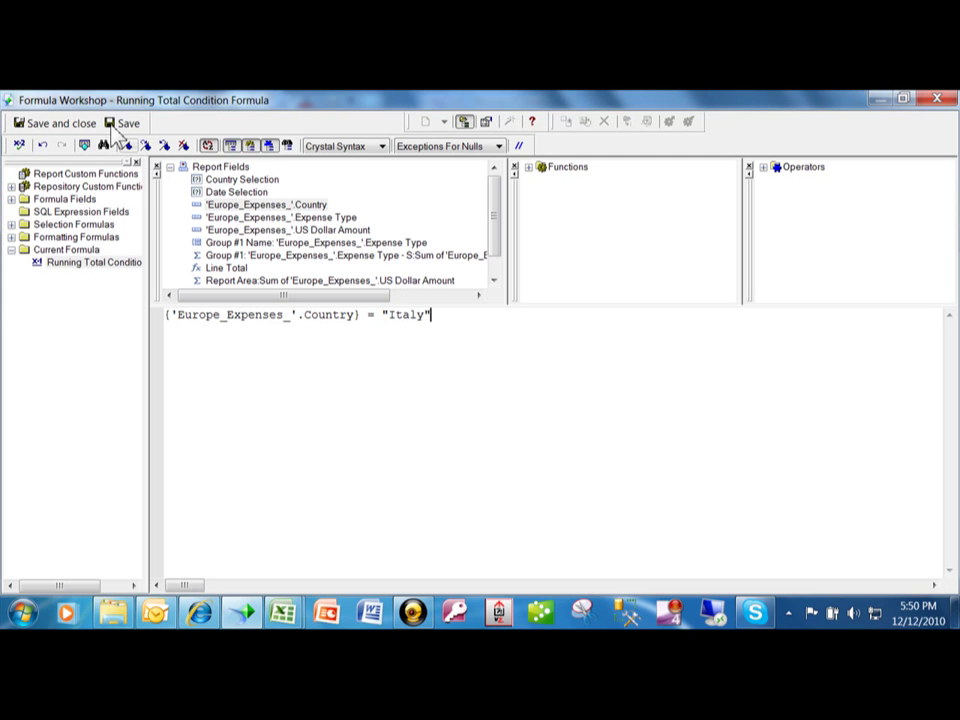
{"action": "left_click", "coordinate": [38, 123]}
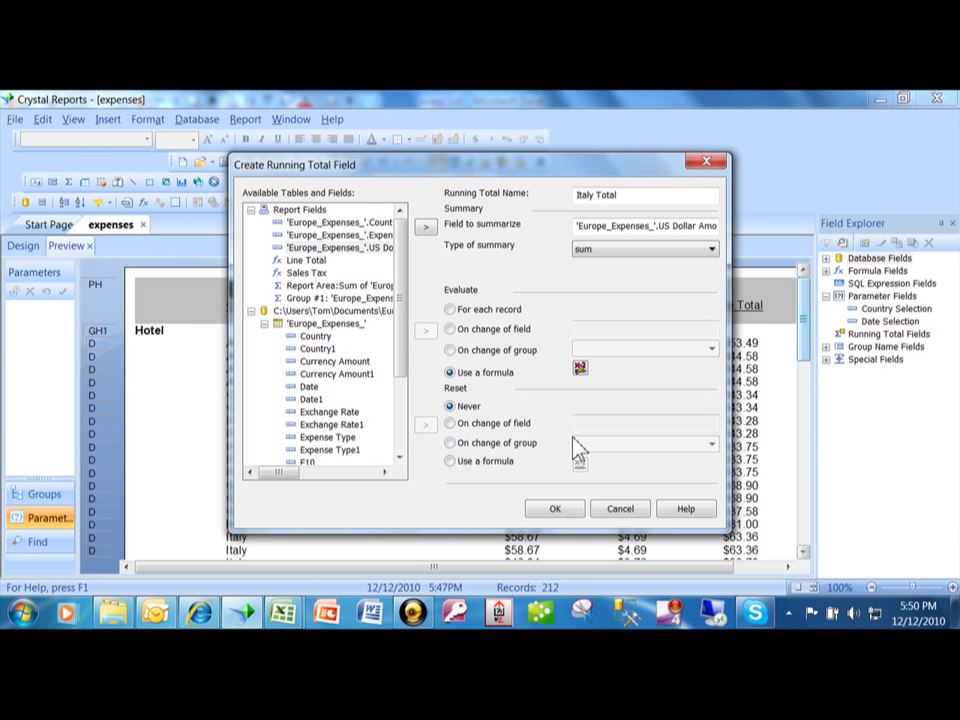
- Reset Italy Total on change of Group #1 and re-save the Country = "Italy" condition
{"action": "left_click", "coordinate": [451, 423]}
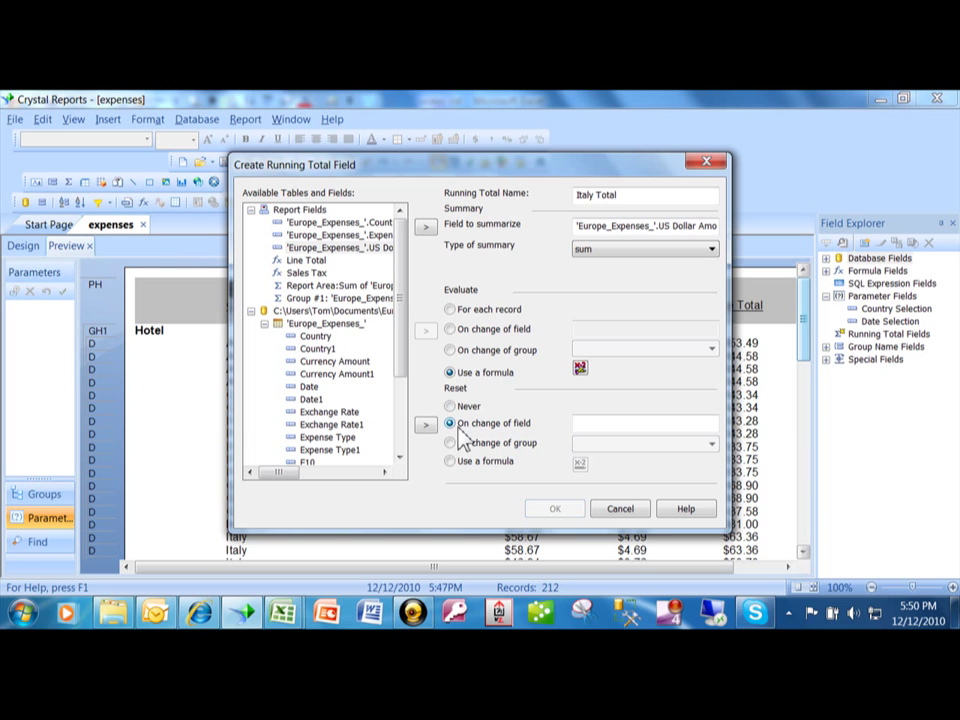
{"action": "left_click", "coordinate": [449, 444]}
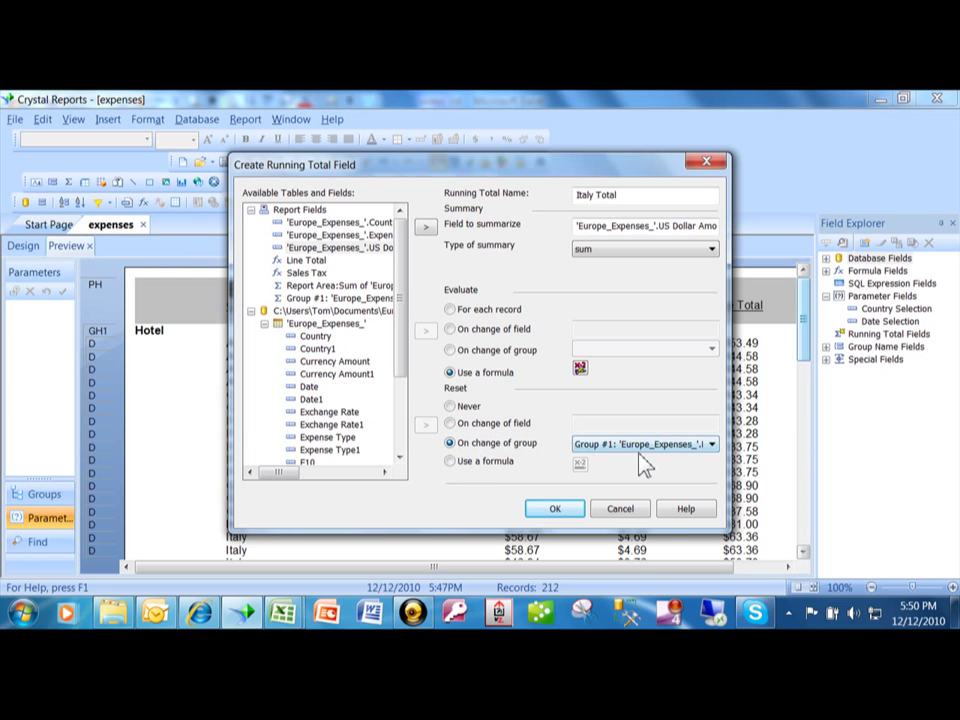
{"action": "left_click", "coordinate": [711, 450]}
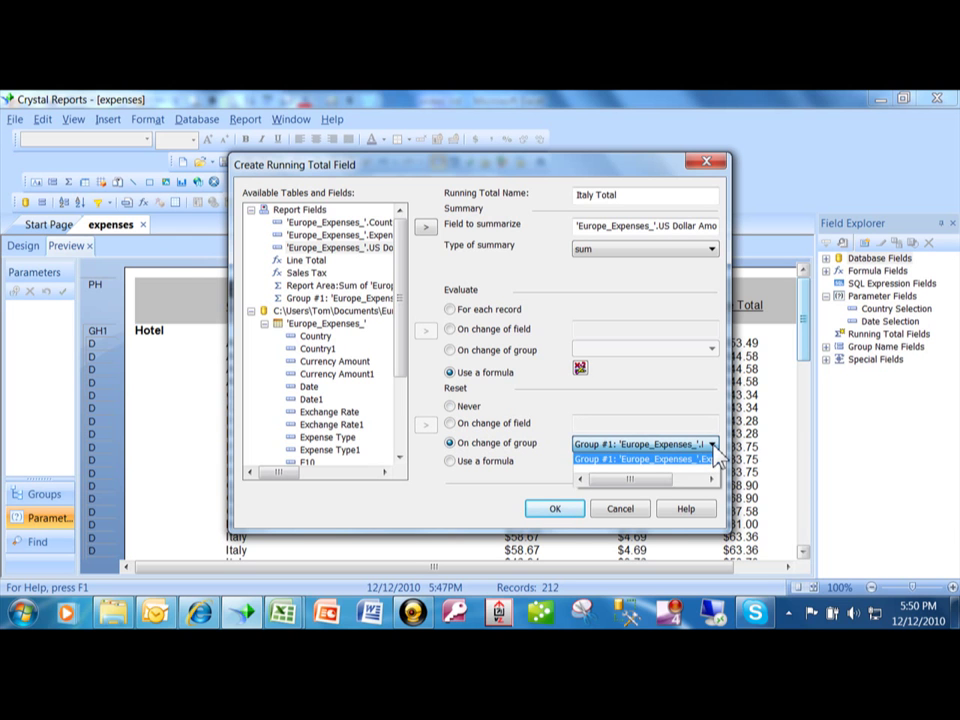
{"action": "left_click", "coordinate": [712, 460]}
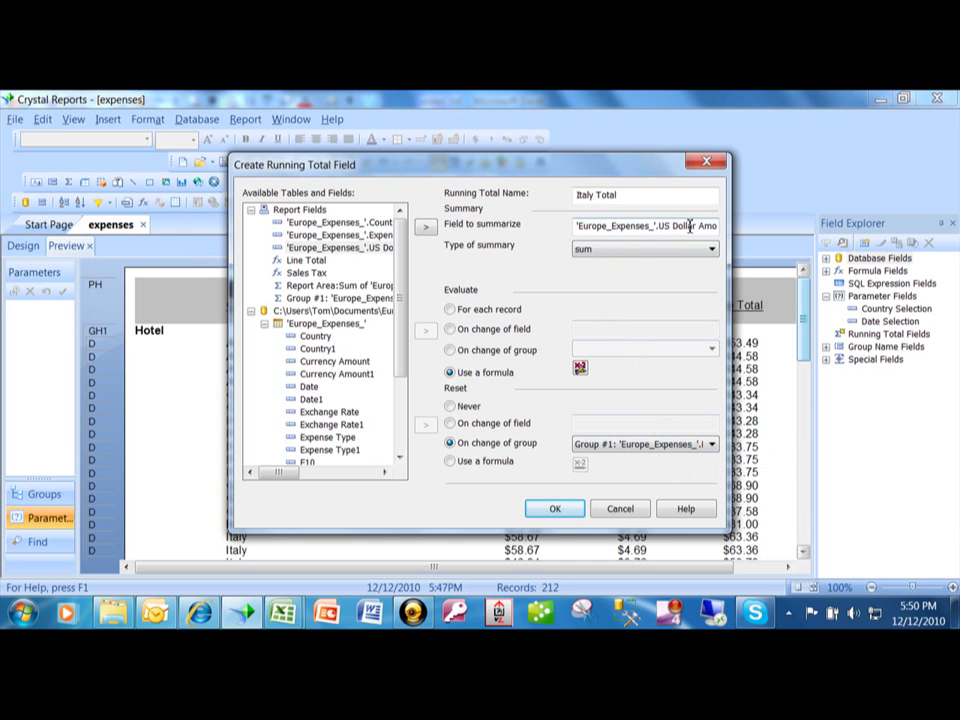
{"action": "left_click", "coordinate": [590, 252]}
{"action": "left_click", "coordinate": [581, 369]}
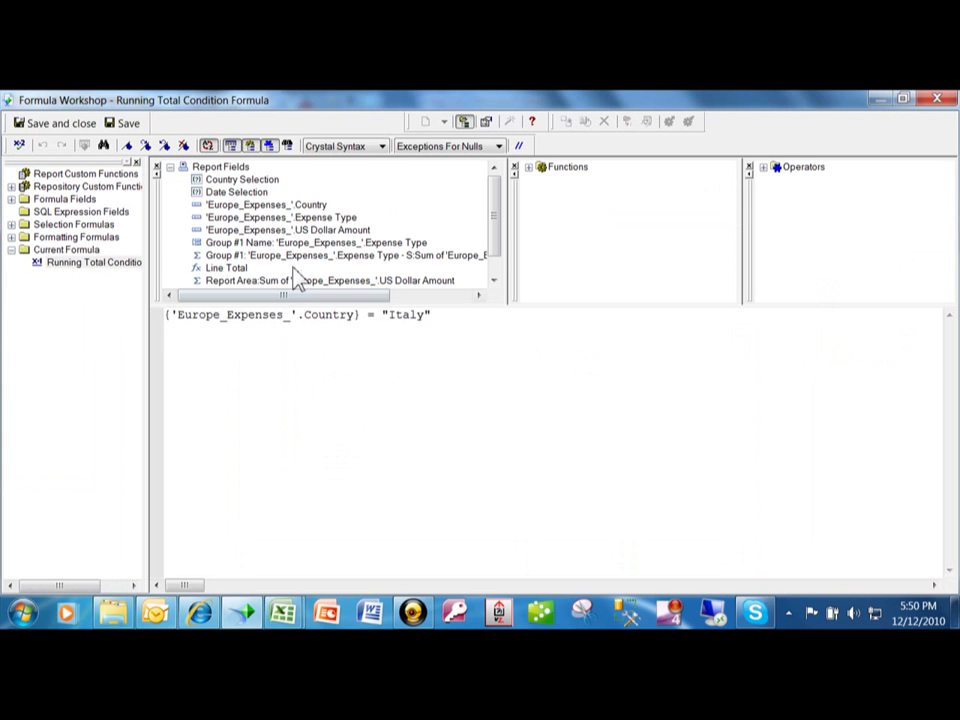
{"action": "left_click", "coordinate": [50, 123]}
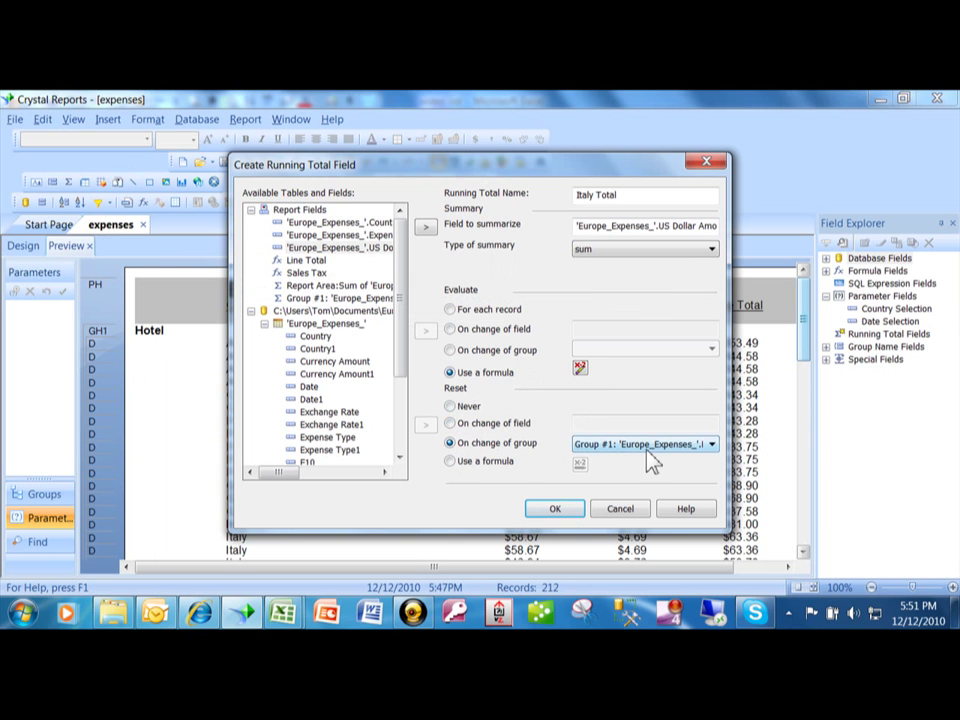
- Confirm the Italy Total running total and place it below the Hotel subtotal
{"action": "left_click", "coordinate": [552, 511]}
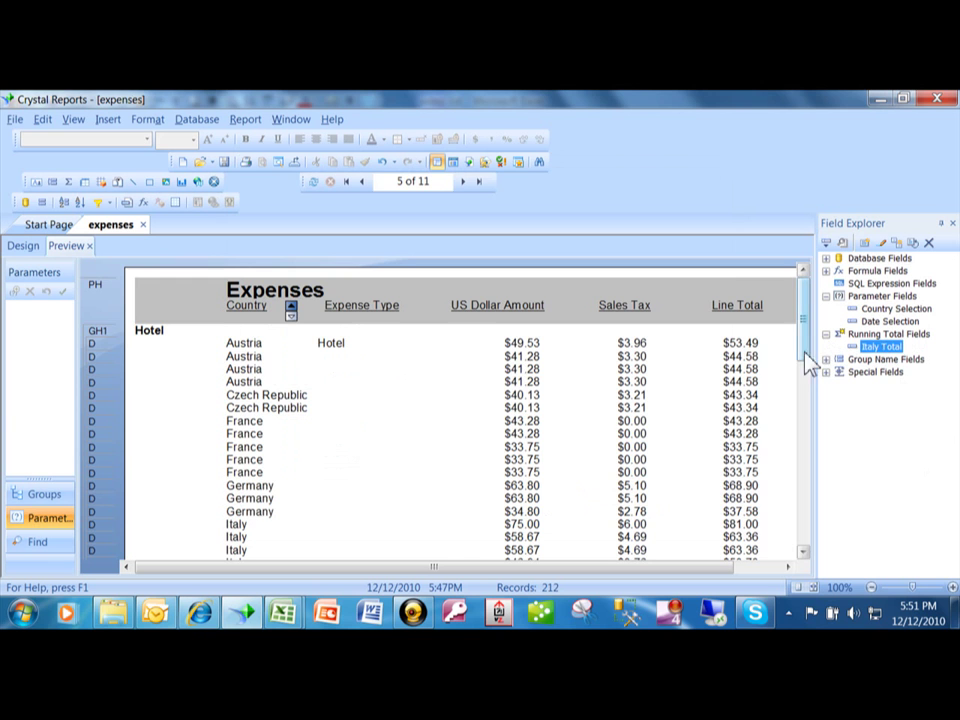
{"action": "scroll", "coordinate": [807, 357], "scroll_direction": "down", "scroll_amount": 1}
{"action": "left_click_drag", "start_coordinate": [807, 360], "coordinate": [807, 475]}
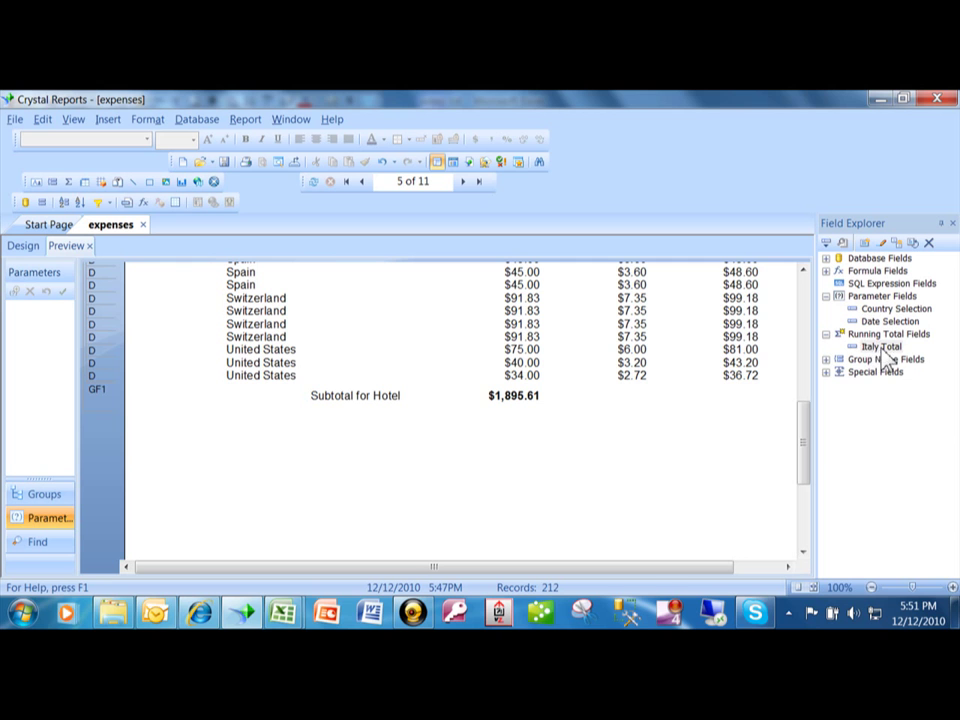
{"action": "left_click_drag", "start_coordinate": [885, 358], "coordinate": [539, 427]}
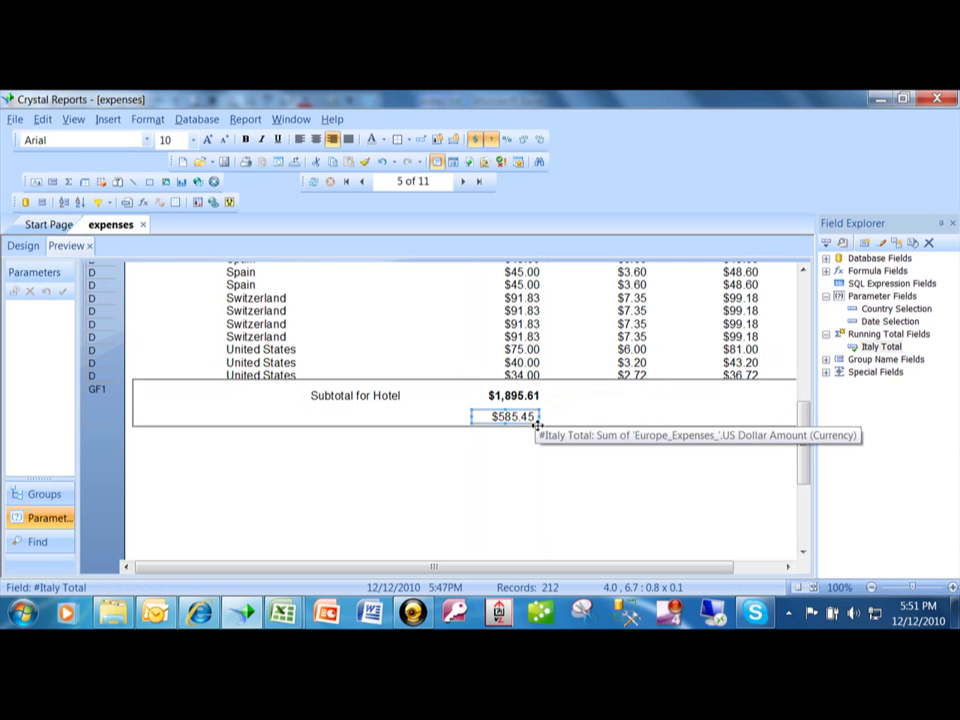
- Add an 'Italy Subtotal' text label to the left of the Italy Total field
{"action": "left_click", "coordinate": [35, 182]}
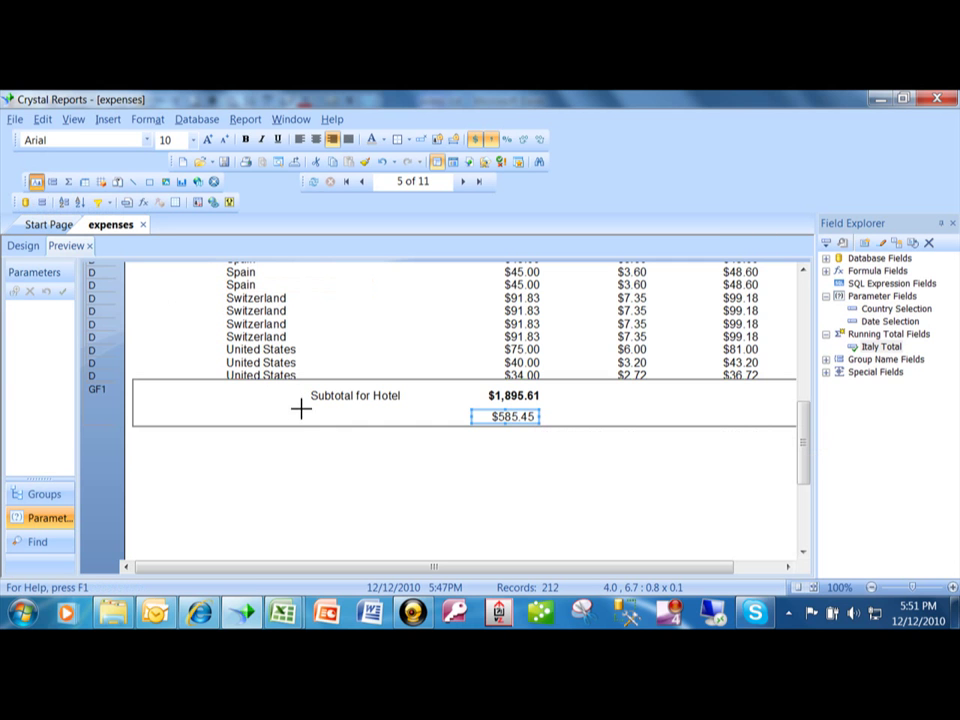
{"action": "left_click_drag", "start_coordinate": [313, 408], "coordinate": [416, 423]}
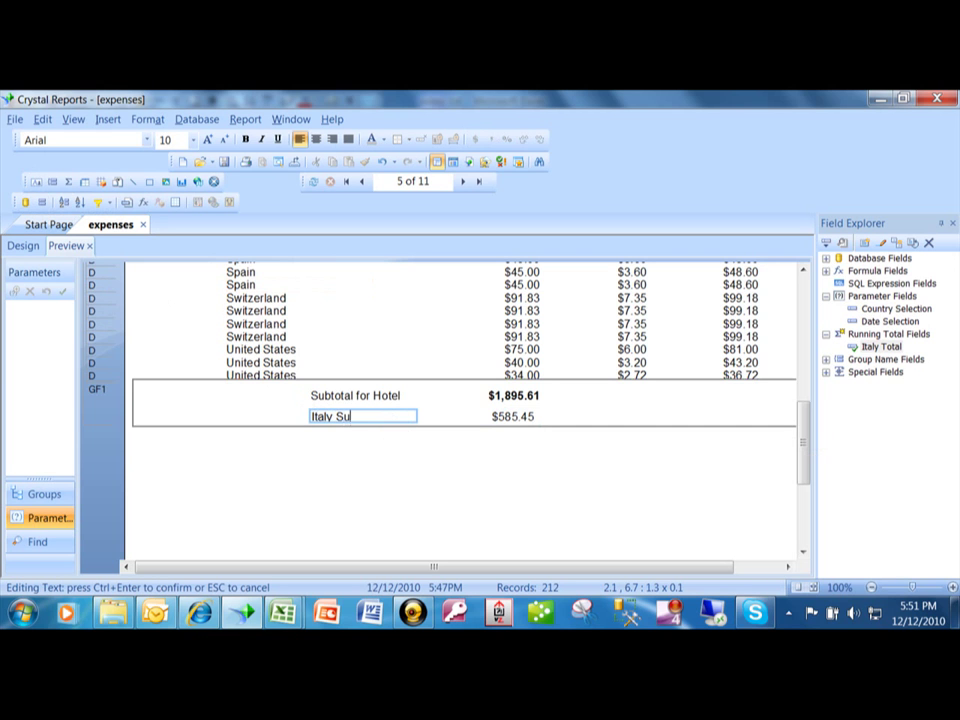
{"action": "type", "text": "Italy Subtotal"}
{"action": "left_click", "coordinate": [461, 444]}
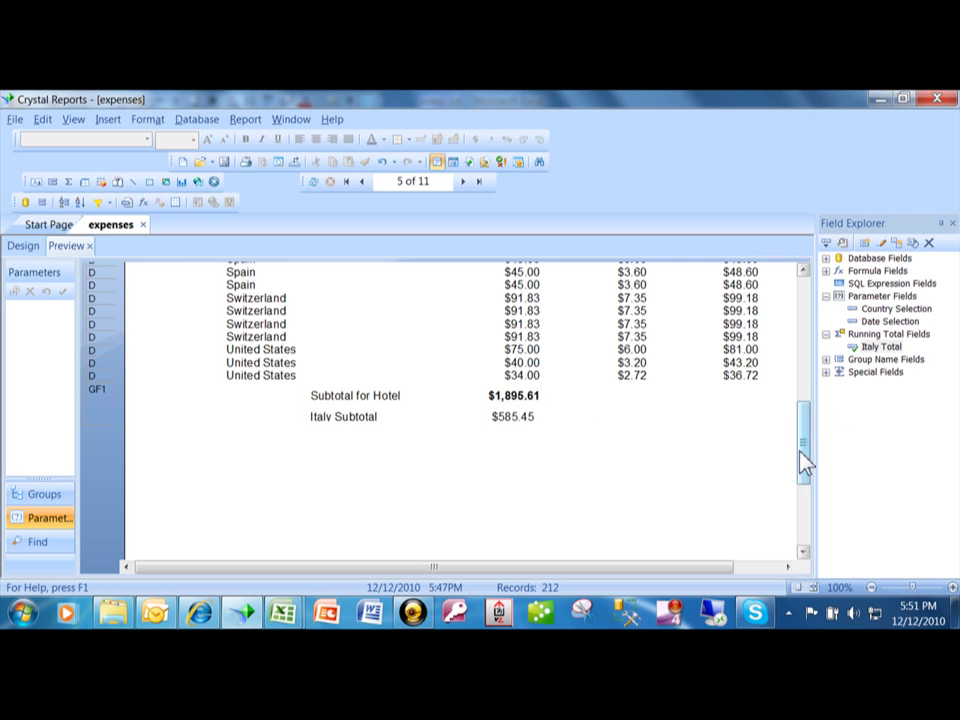
- Move to page 6 to view the Incidentals footer's Italy Subtotal of $75.68
{"action": "left_click_drag", "start_coordinate": [810, 456], "coordinate": [816, 401]}
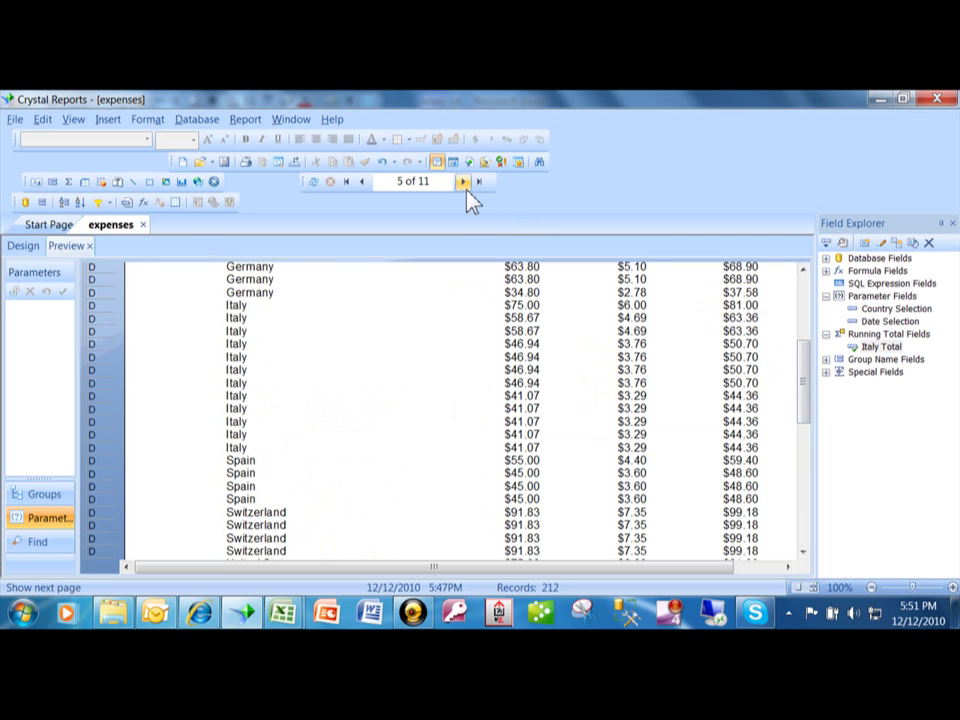
{"action": "left_click", "coordinate": [463, 182]}
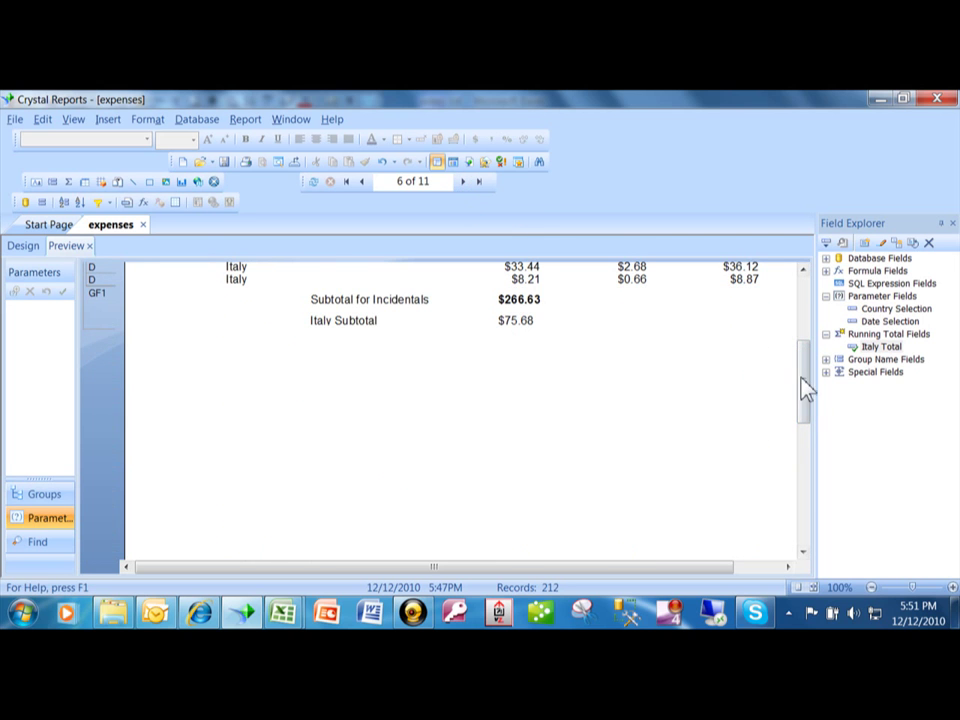
{"action": "left_click_drag", "start_coordinate": [806, 388], "coordinate": [810, 364]}
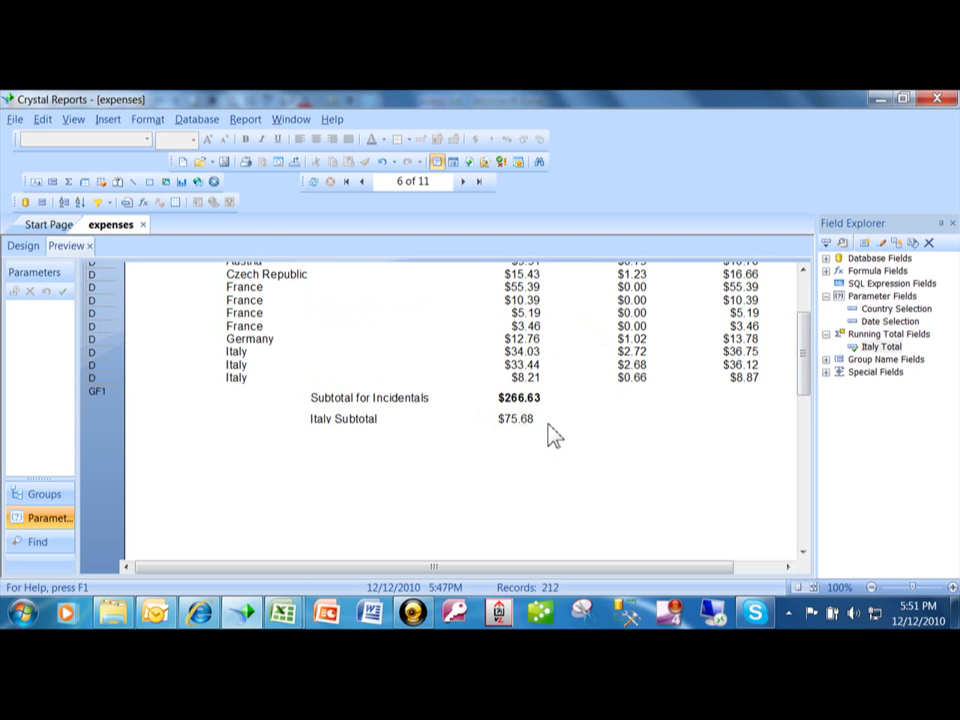
{"action": "mouse_move", "coordinate": [799, 386]}
{"action": "left_mouse_down"}
{"action": "mouse_move", "coordinate": [806, 343]}
{"action": "mouse_move", "coordinate": [808, 386]}
{"action": "left_mouse_up"}
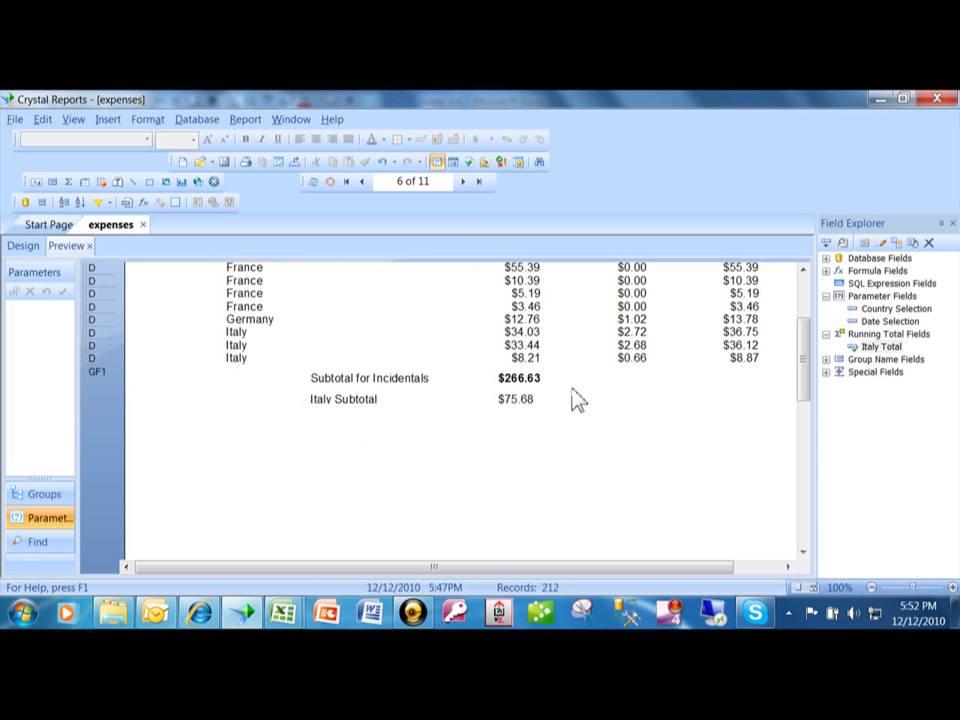
- Advance to page 11 of 11 showing the Grand Total of $4,173.69
{"action": "left_click", "coordinate": [463, 183]}
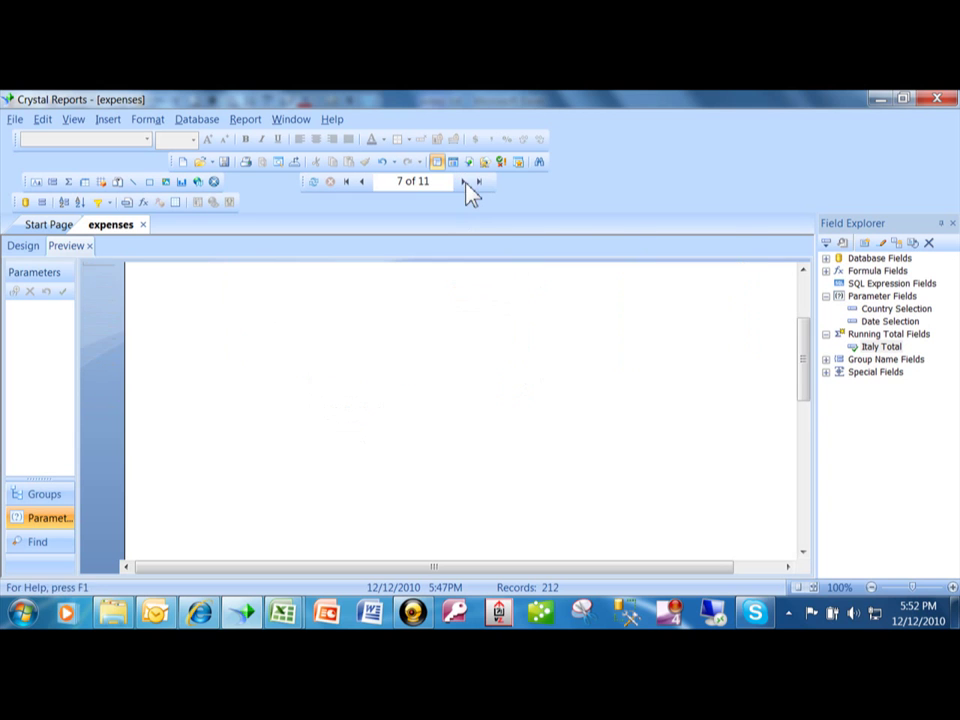
{"action": "left_click_drag", "start_coordinate": [805, 352], "coordinate": [806, 312]}
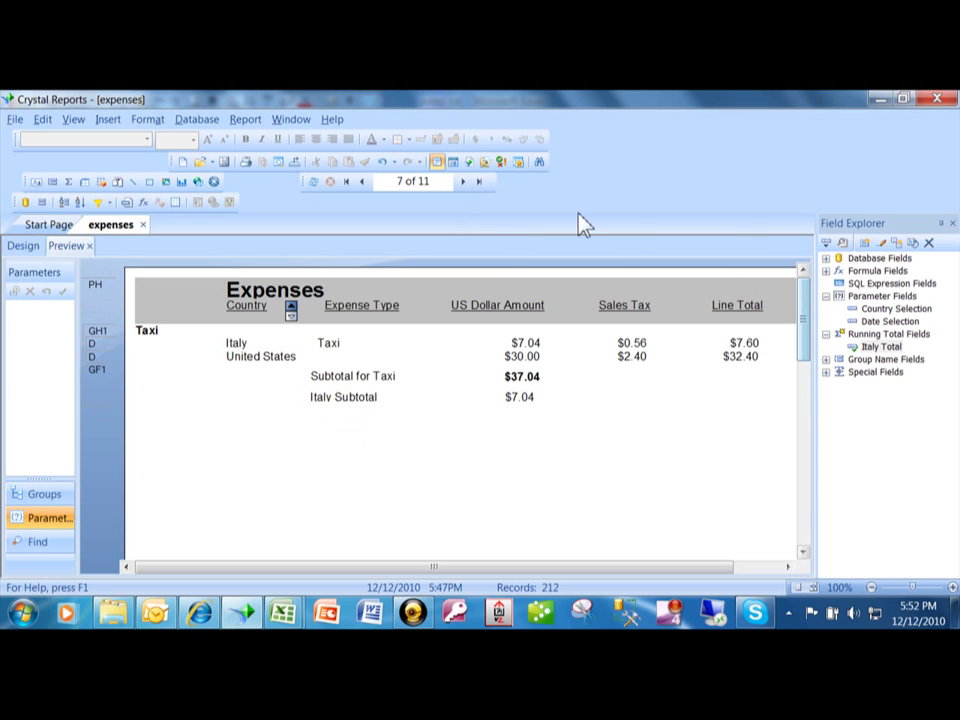
{"action": "left_click", "coordinate": [465, 183]}
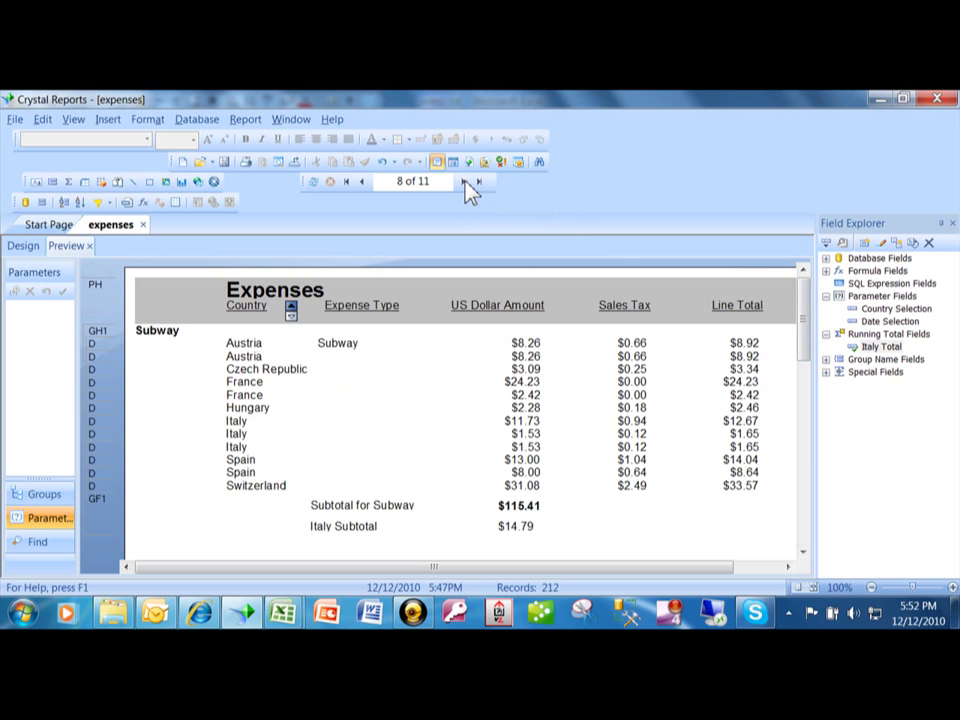
{"action": "left_click", "coordinate": [465, 183]}
{"action": "left_click", "coordinate": [465, 183]}
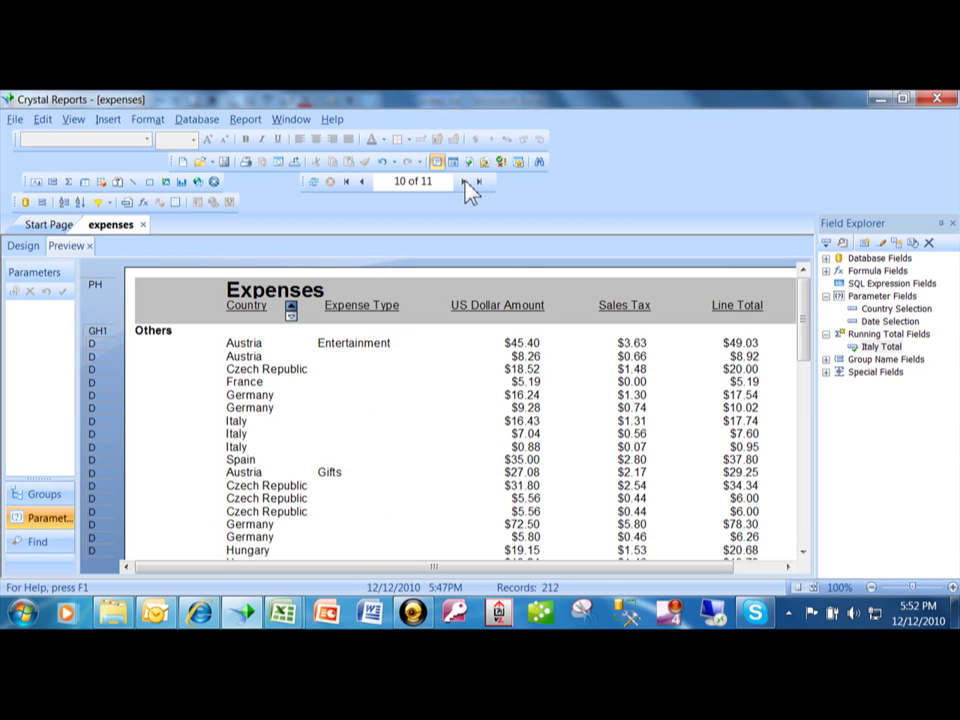
{"action": "left_click", "coordinate": [465, 183]}
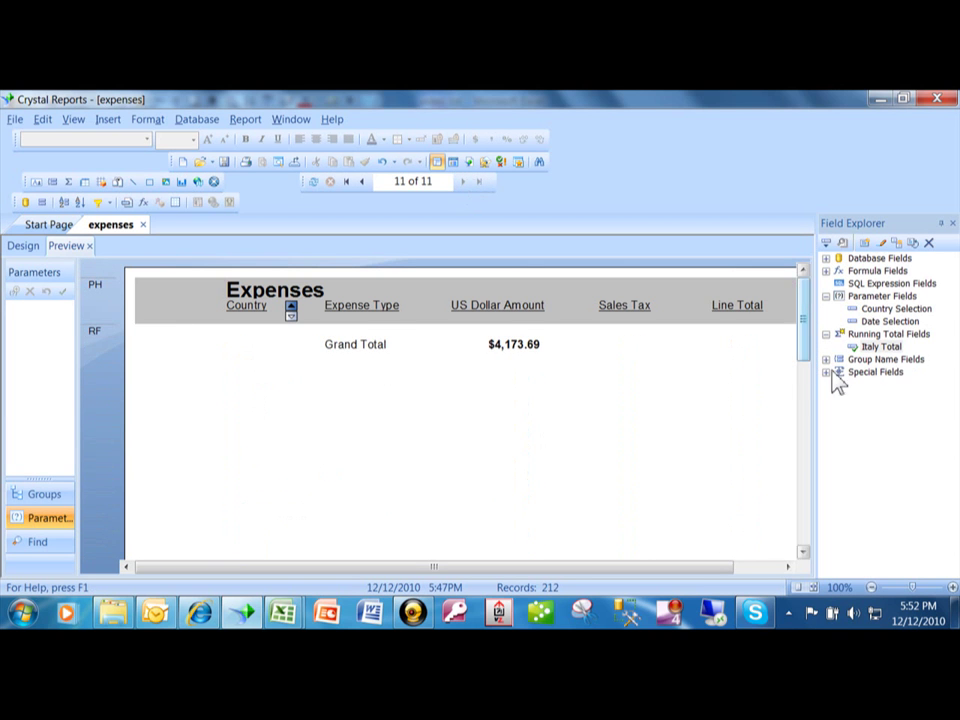